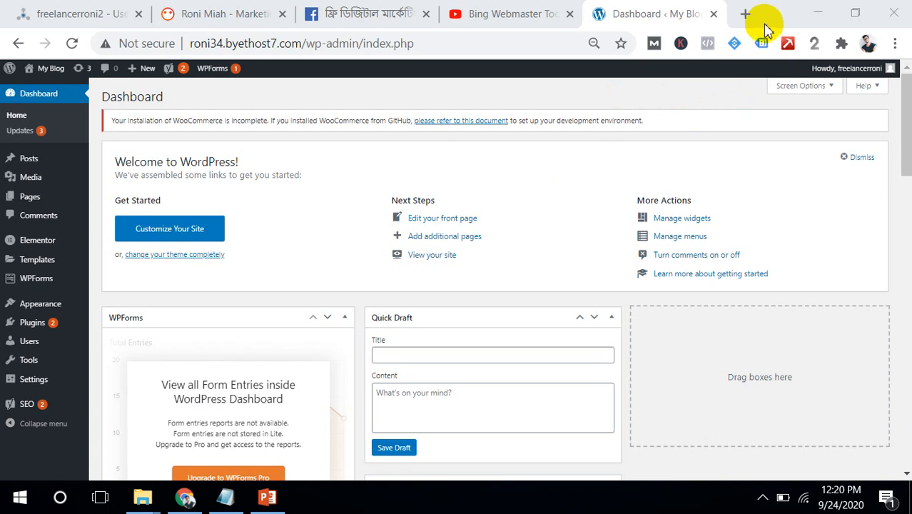
Search Google for "bing webmaster tools" in a new browser tab and open the Bing Webmaster Tools site
left_click(746, 14)
type("bing.com/webmasters?siteUrl=http://roni34.byethost7.com/&state=verifySite")
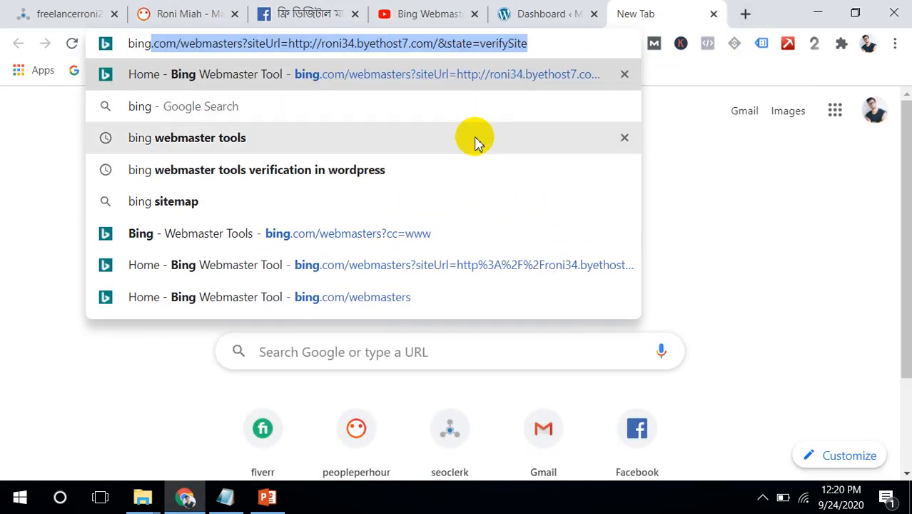
left_click(476, 140)
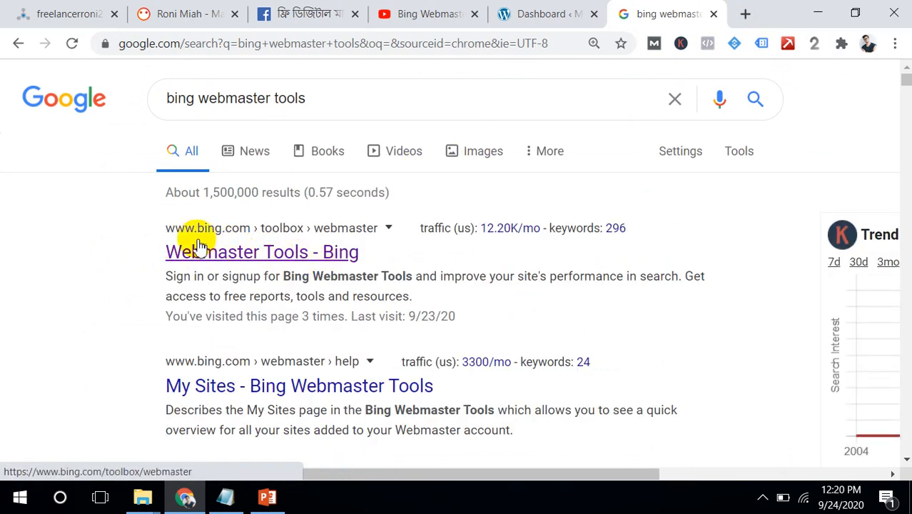
left_click(240, 255)
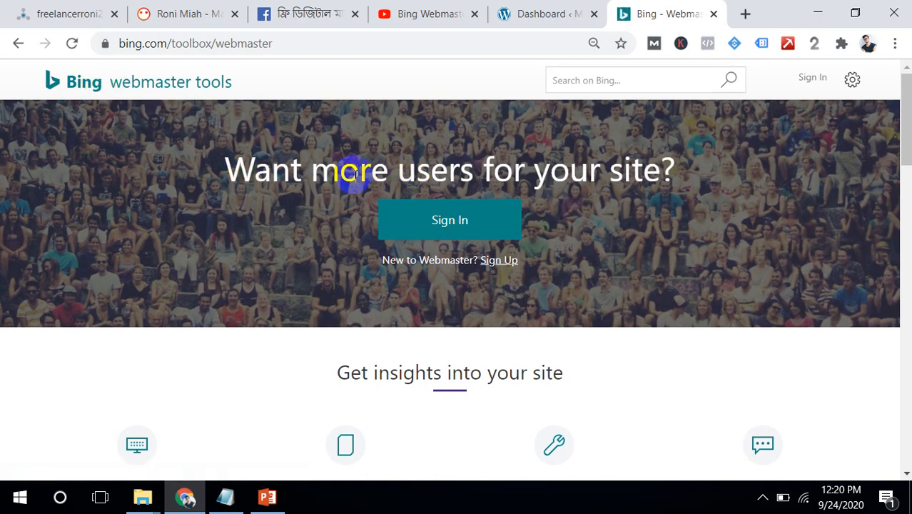
Sign in to Bing Webmaster Tools with the second listed Google account
left_click(454, 225)
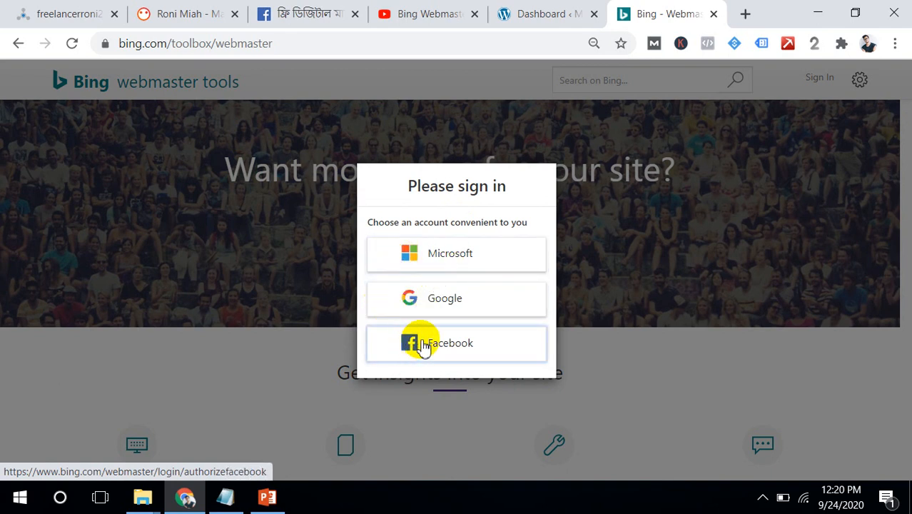
left_click(440, 301)
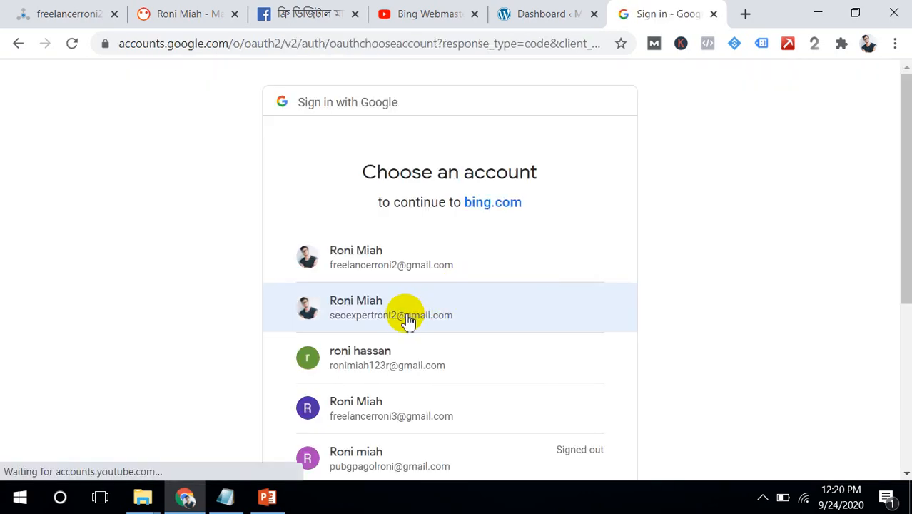
left_click(408, 320)
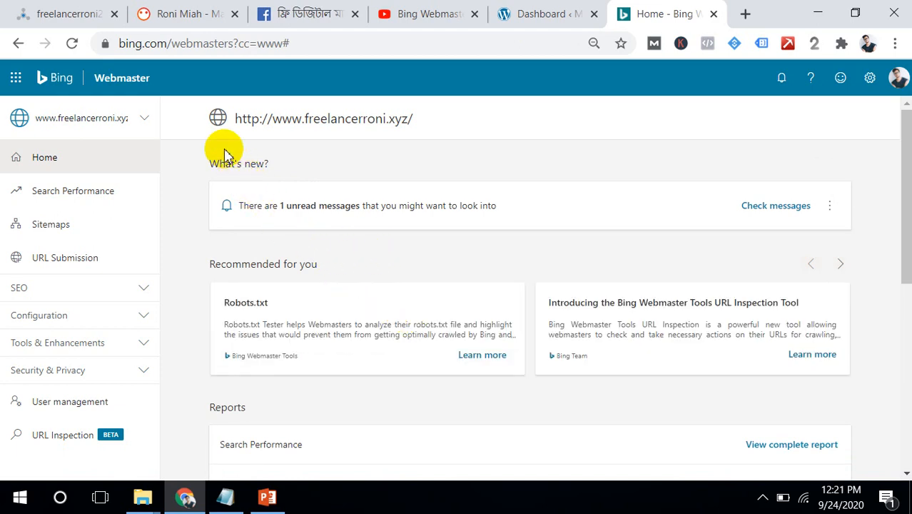
Start adding another site to the account, using the manual site URL method
left_click(146, 119)
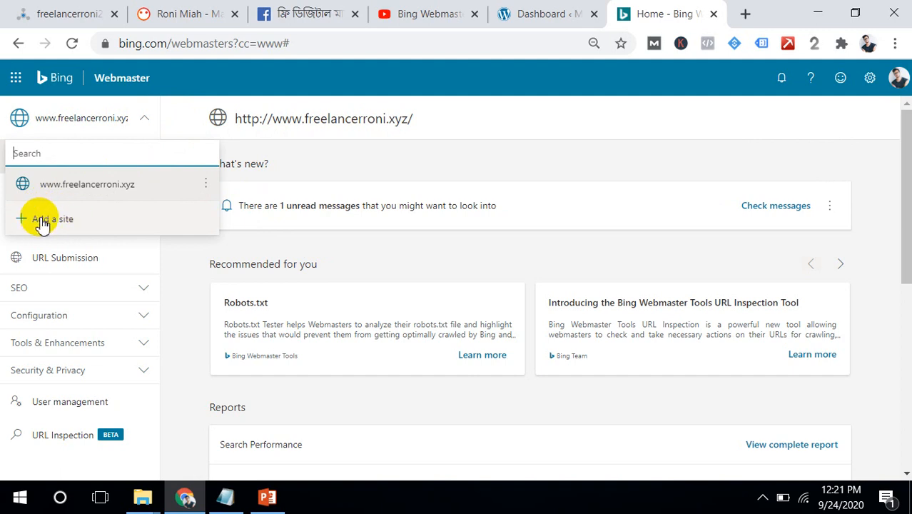
left_click(44, 220)
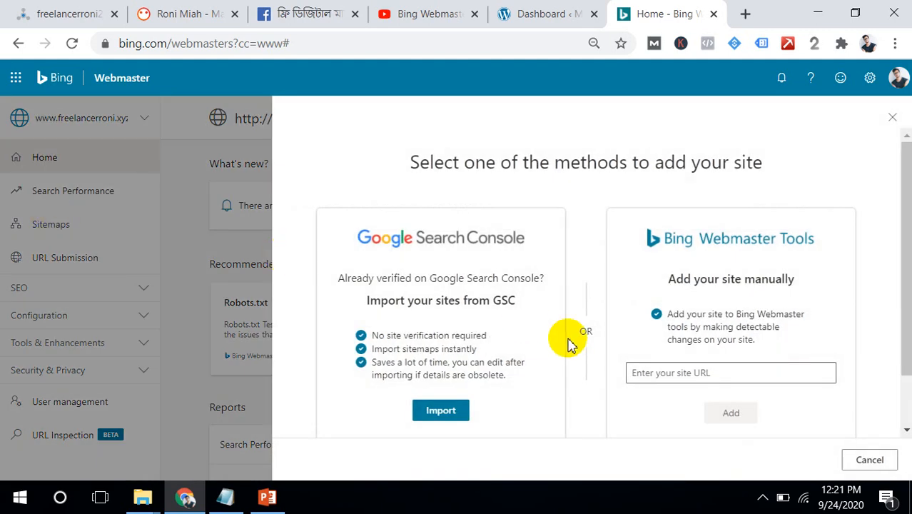
left_click(693, 378)
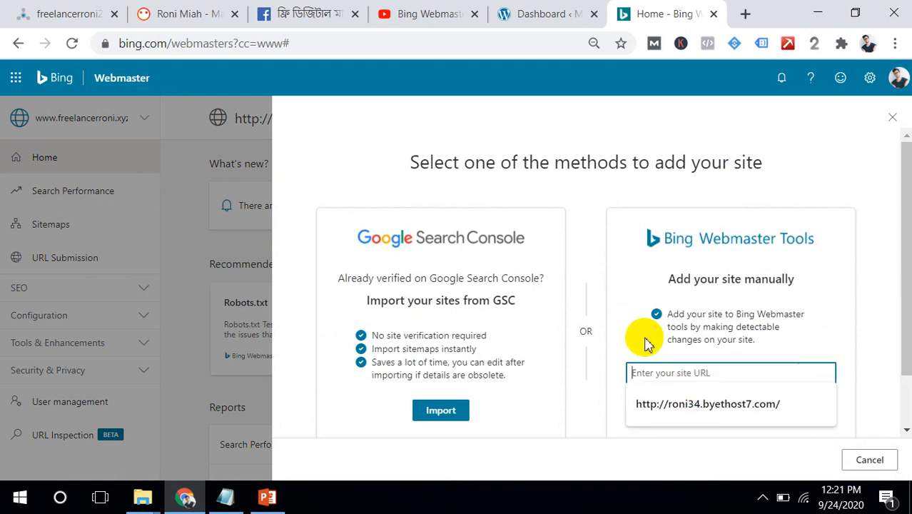
Open the WordPress blog's live site in a new tab from its dashboard and copy the site address
left_click(527, 10)
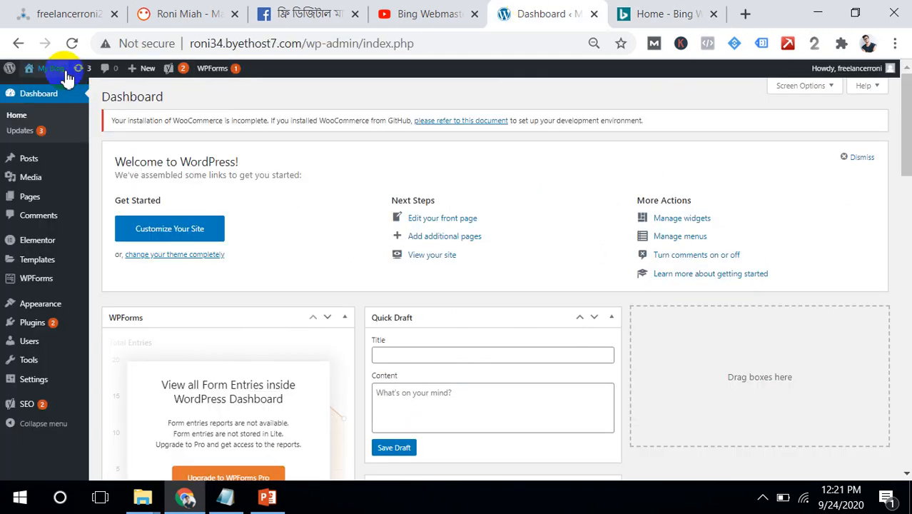
mouse_move(50, 68)
right_click(42, 91)
left_click(82, 98)
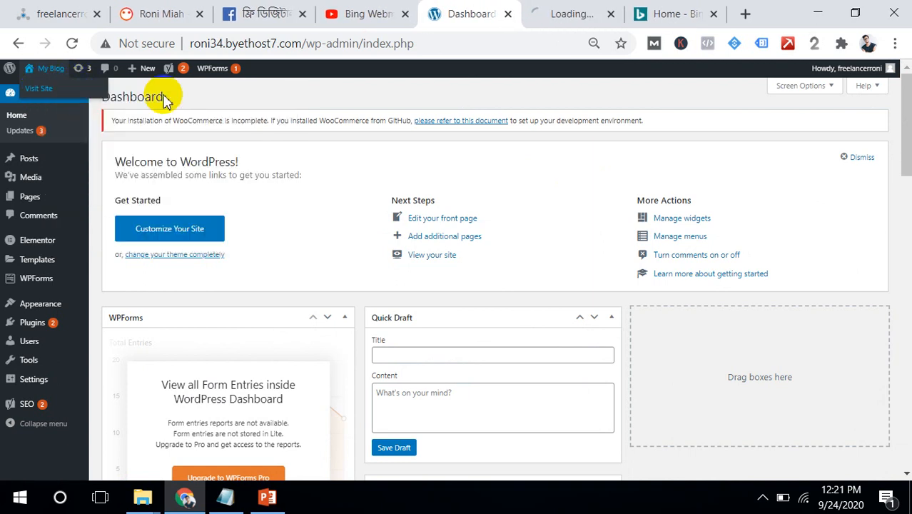
left_click(531, 11)
left_click(471, 40)
key("ctrl+c")
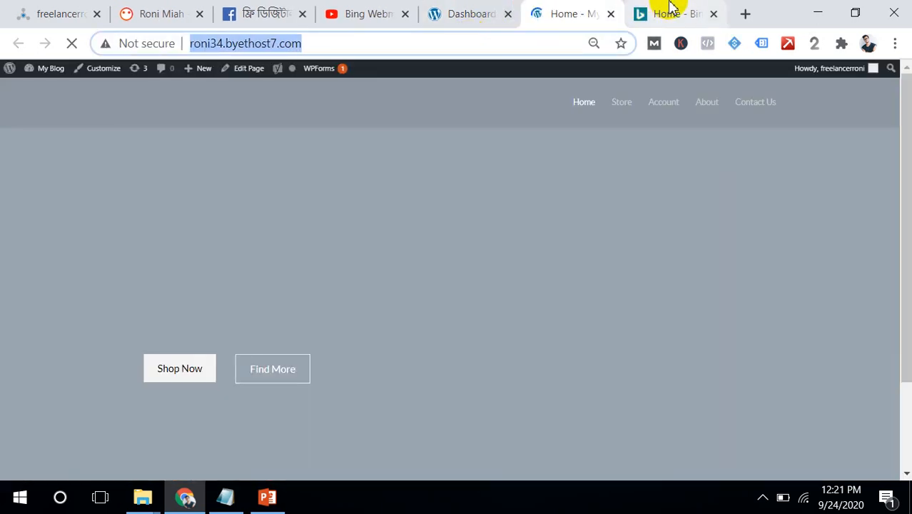
left_click(671, 10)
left_click(638, 369)
key("ctrl+v")
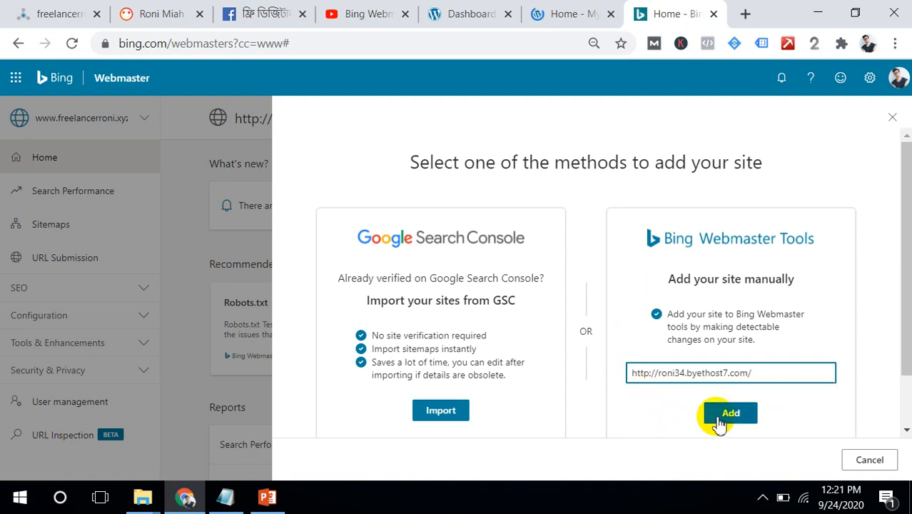
left_click(723, 420)
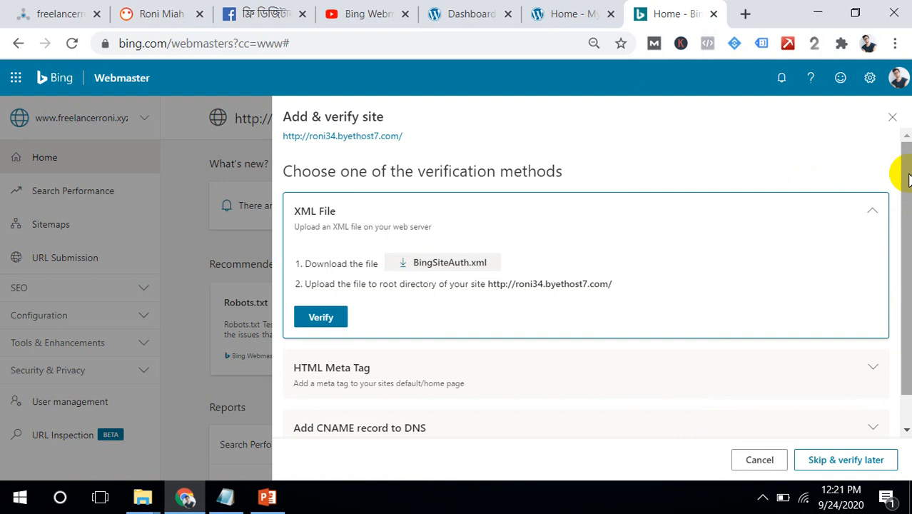
Choose HTML Meta Tag as the site's verification method and copy the meta tag
left_click_drag(908, 180, 900, 227)
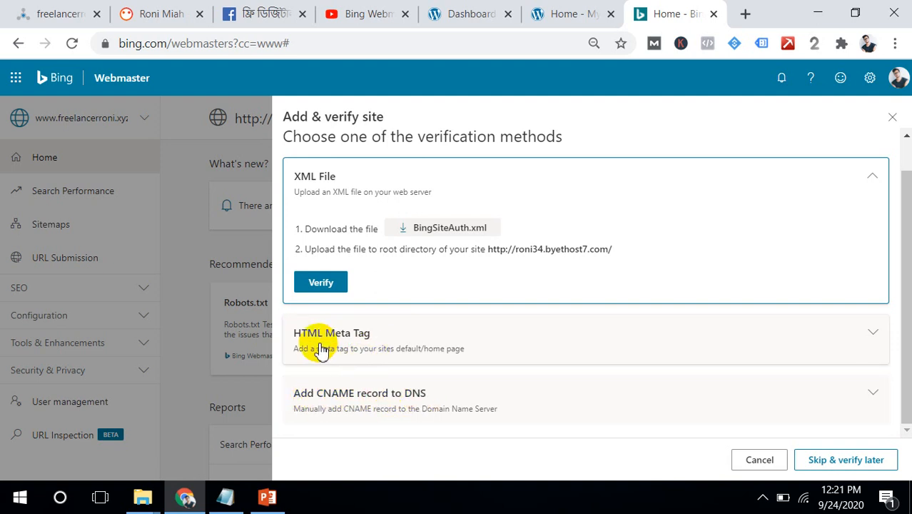
left_click(359, 347)
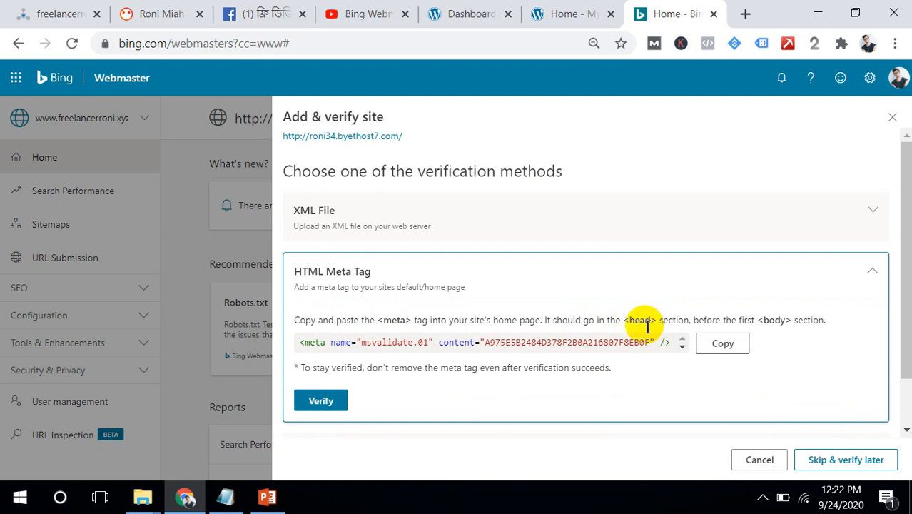
left_click(722, 343)
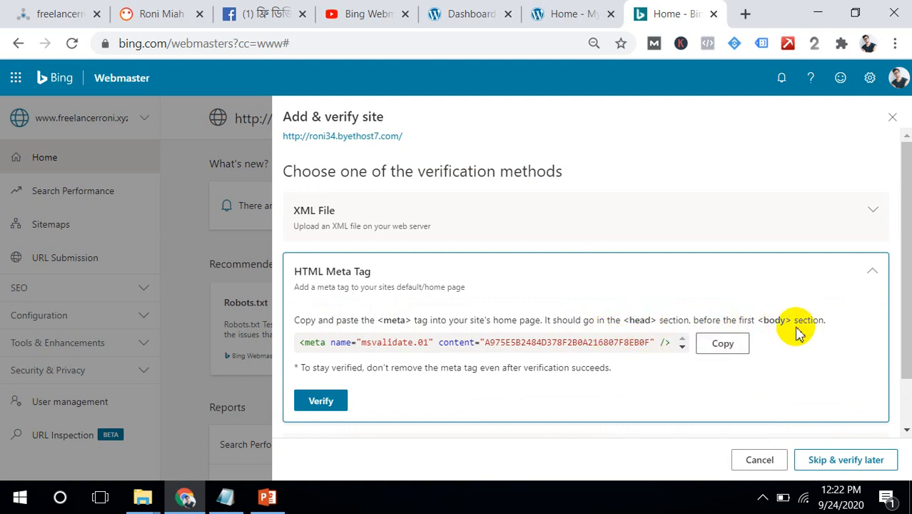
left_click(734, 344)
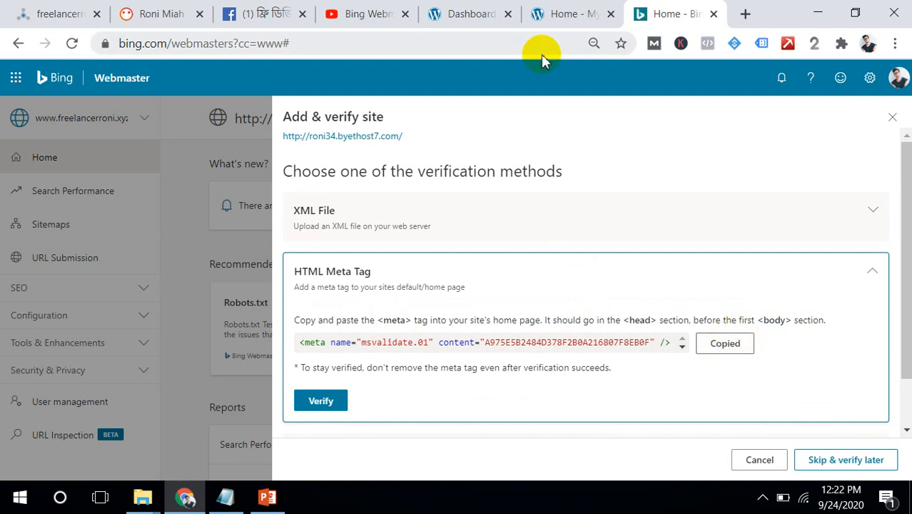
Open the Astra theme's header.php in the WordPress Theme Editor
left_click(471, 11)
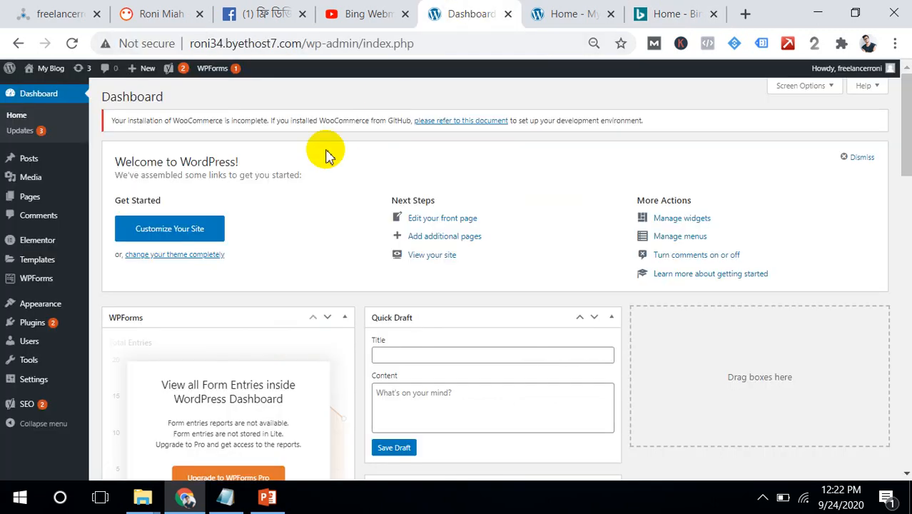
left_click(28, 160)
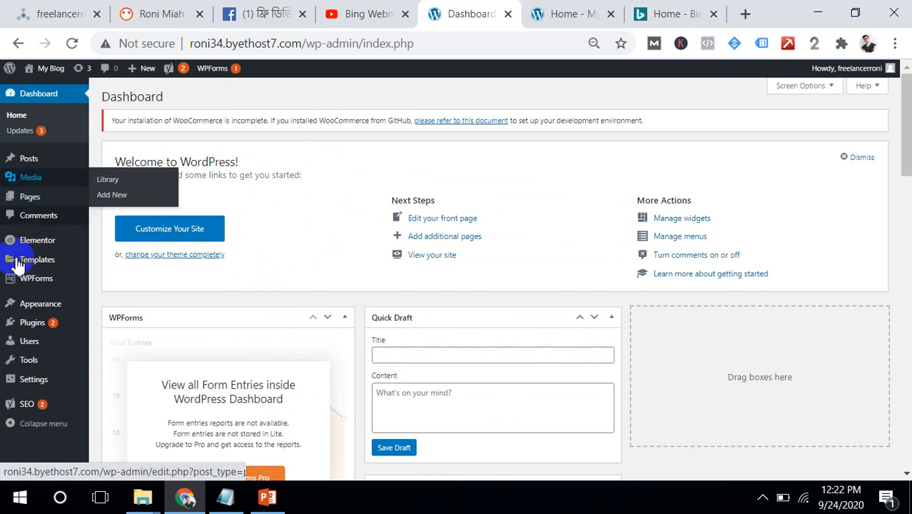
left_click(27, 343)
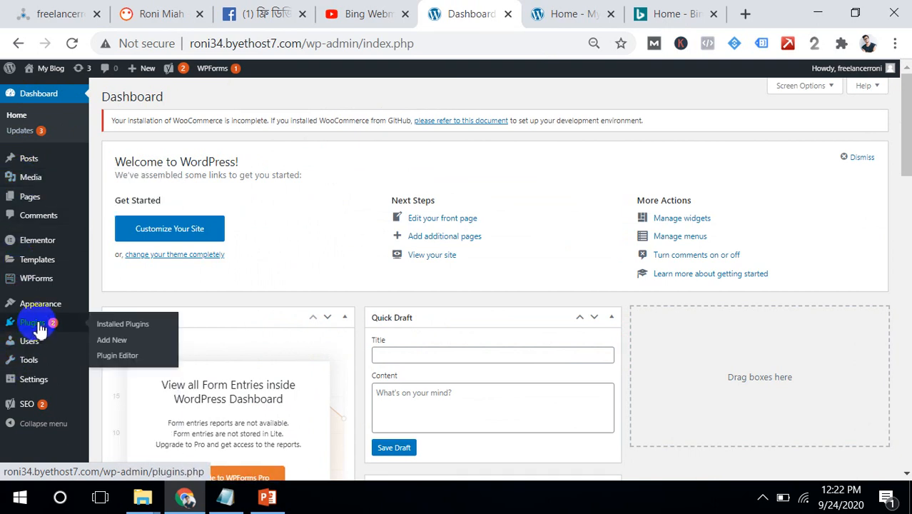
mouse_move(41, 304)
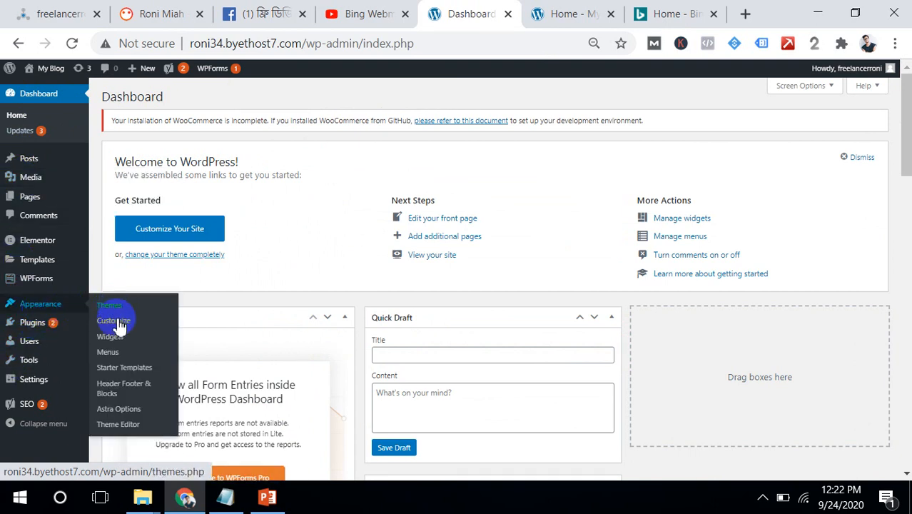
left_click(109, 425)
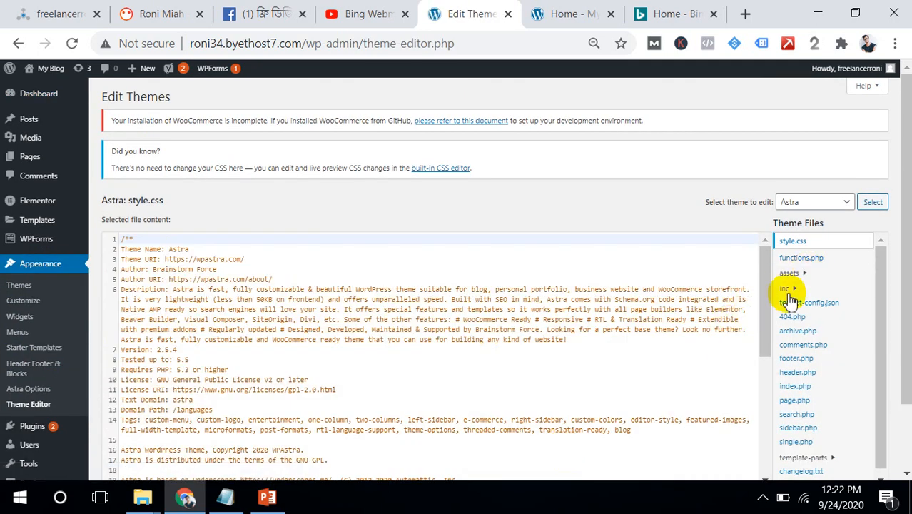
left_click_drag(907, 172, 890, 247)
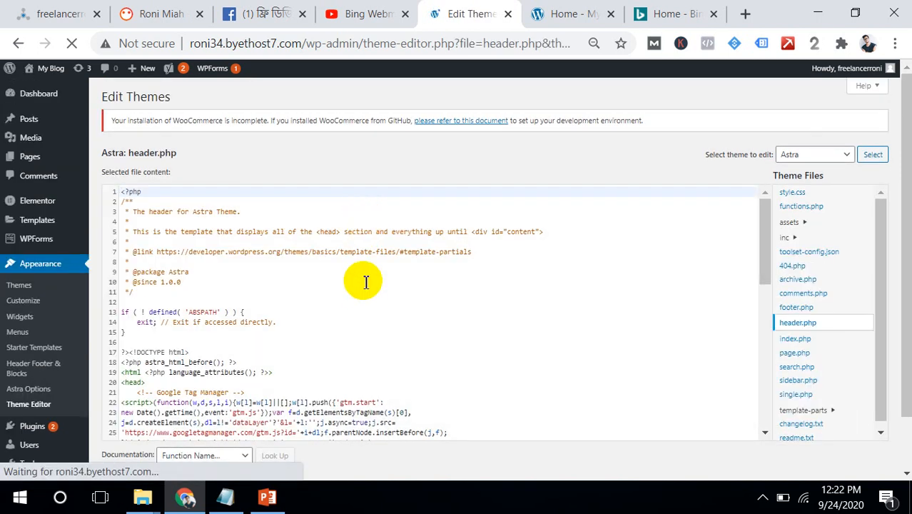
Search header.php for "head" and insert an empty line directly after the opening <head> tag
left_click(366, 292)
key("ctrl+f")
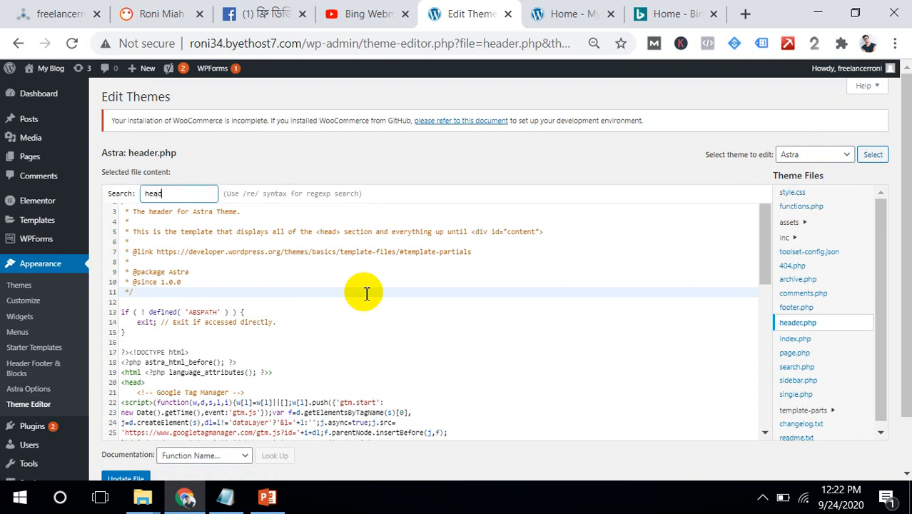
key("Return")
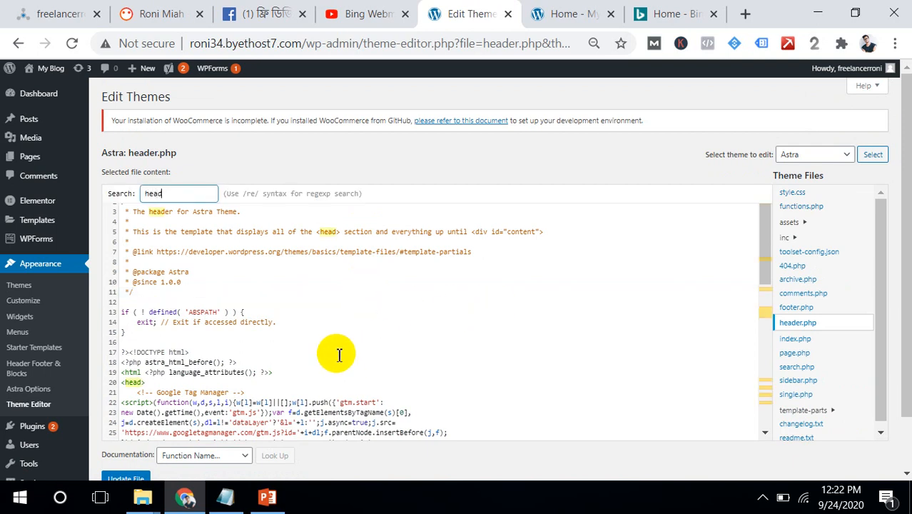
left_click(147, 386)
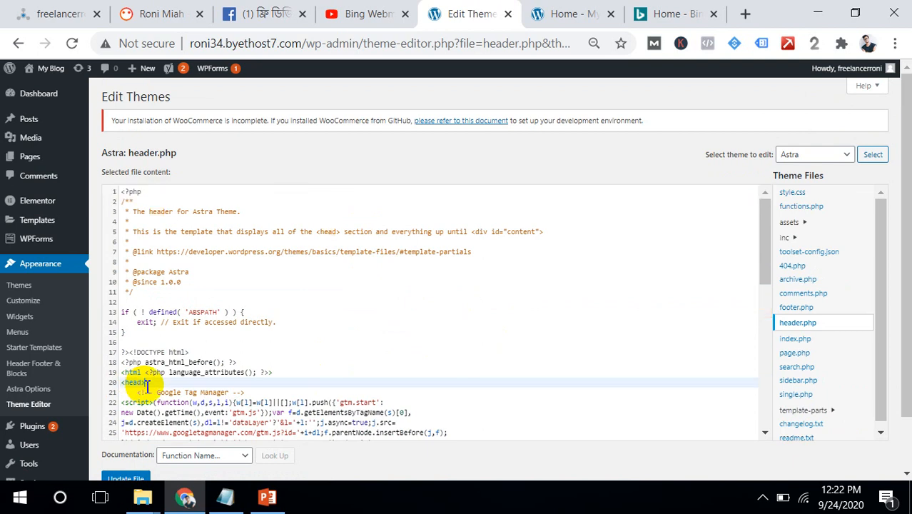
key("Return")
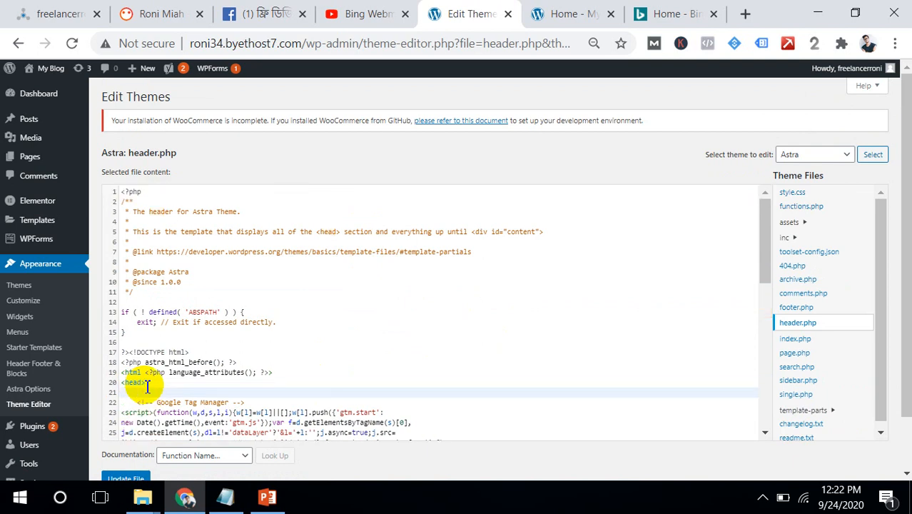
Copy the Bing verification meta tag again, paste it on the empty line below <head> in header.php, and update the file
left_click(640, 14)
left_click(732, 345)
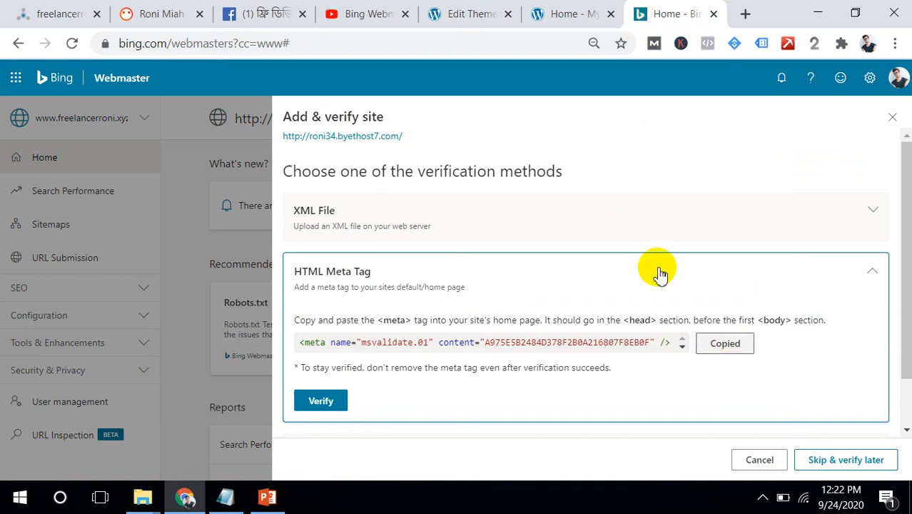
left_click(457, 13)
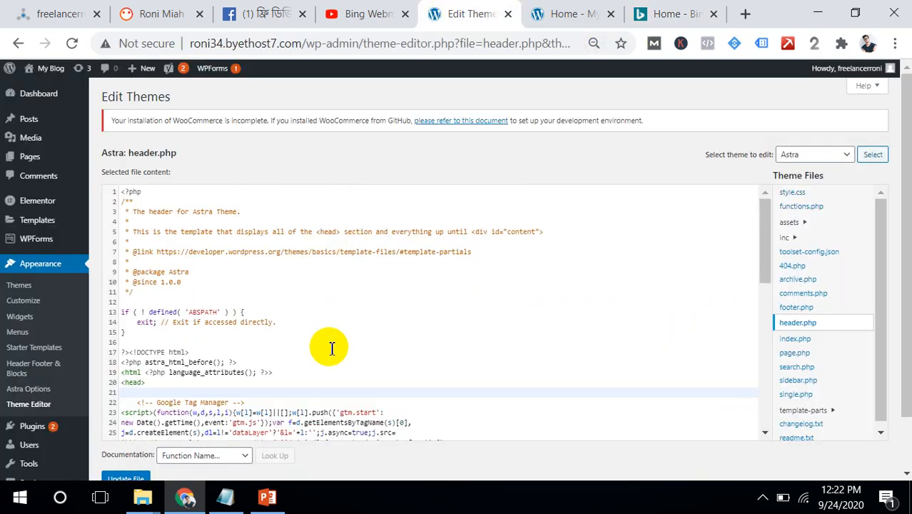
key("ctrl+v")
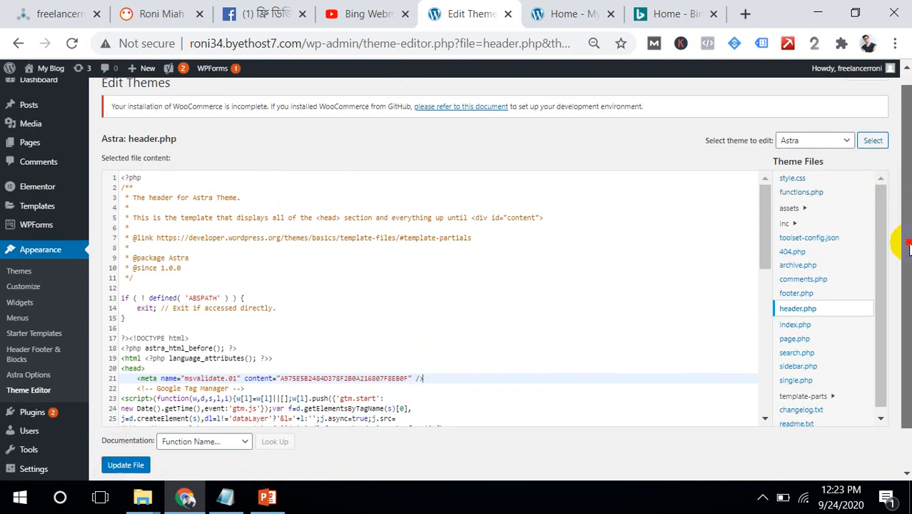
scroll(888, 207, "down", 1)
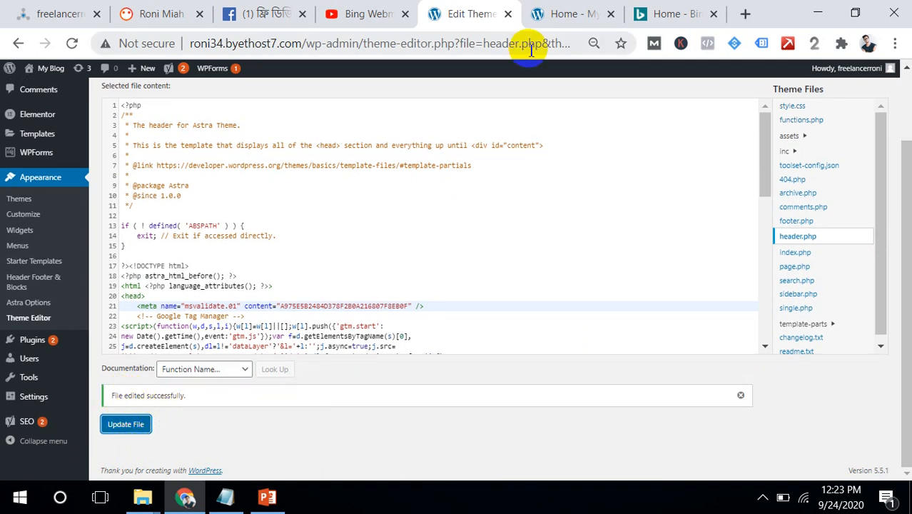
Verify the new site in Bing Webmaster Tools by its HTML meta tag and finish the site addition
left_click(656, 10)
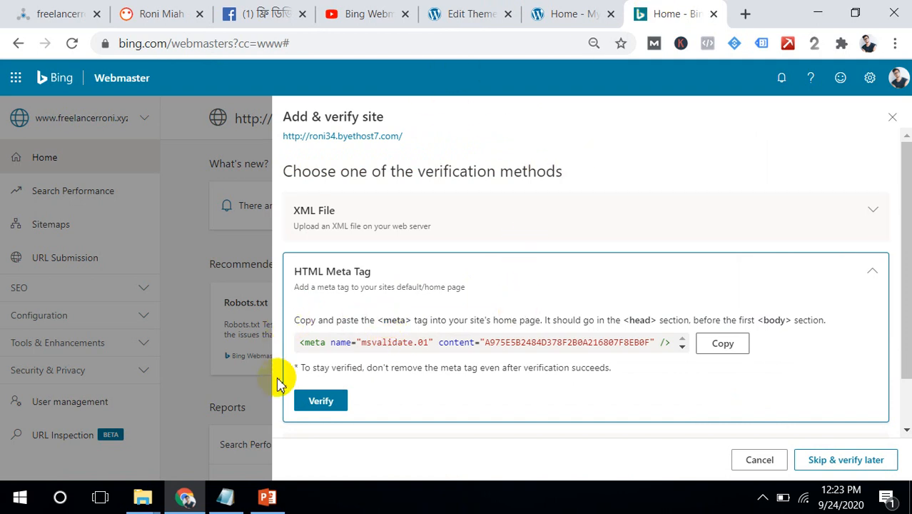
left_click(321, 402)
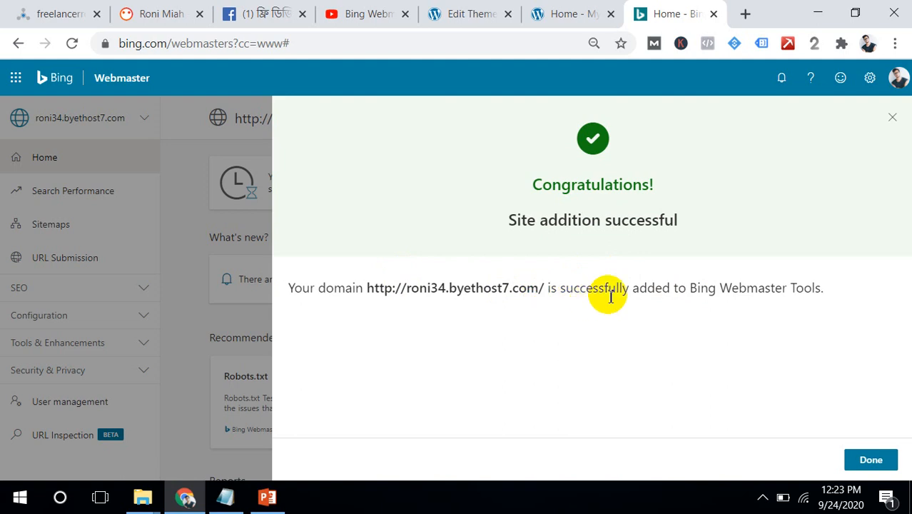
left_click(874, 462)
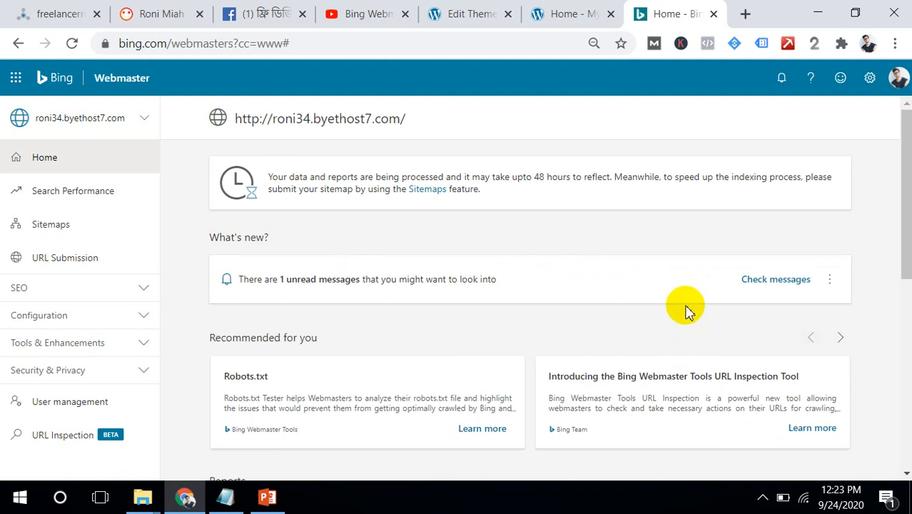
Open the Sitemaps page for roni34.byethost7.com
left_click_drag(235, 119, 364, 126)
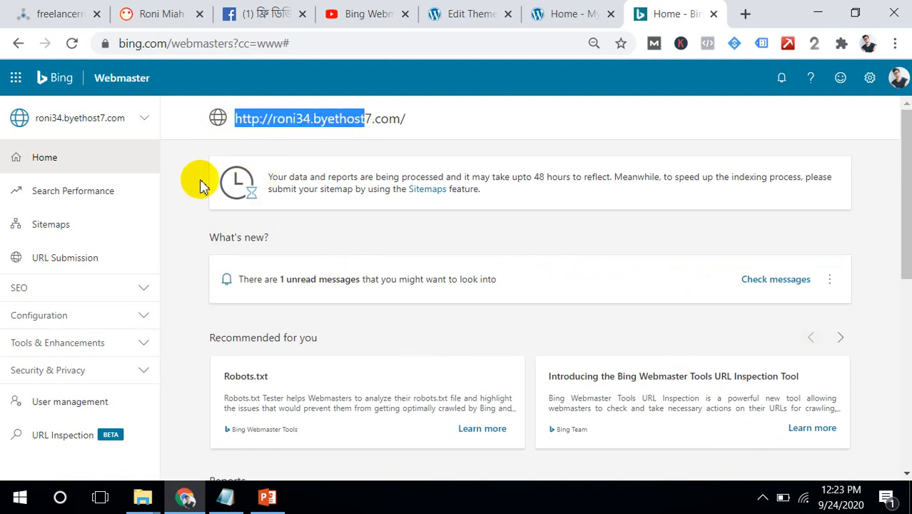
left_click(98, 223)
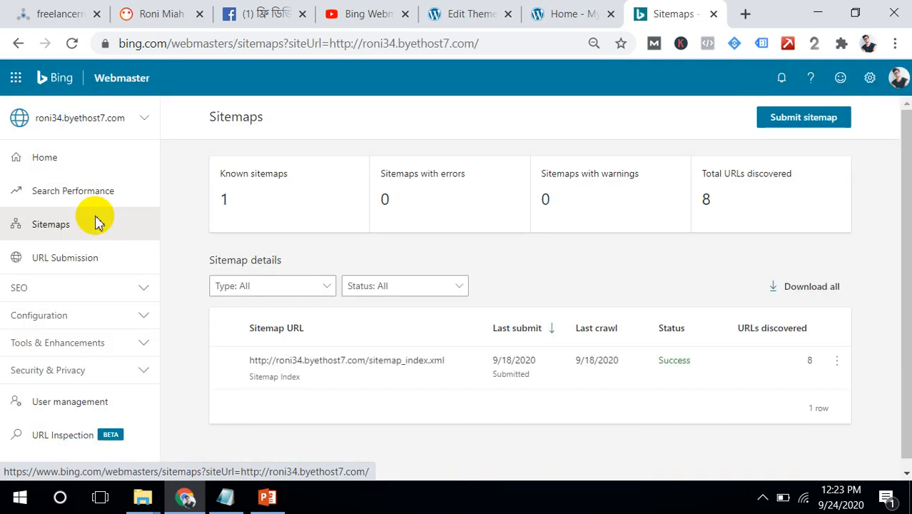